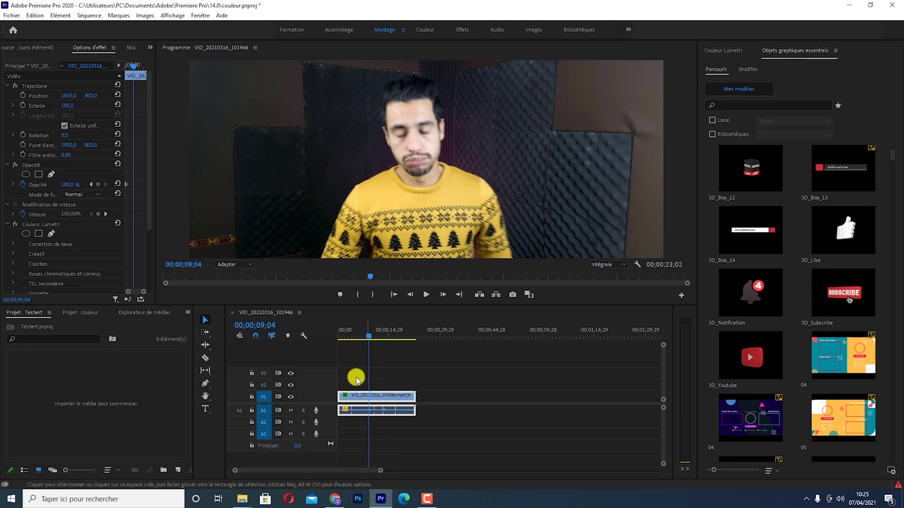
Show the clip's Couleur Lumetri settings, collapse the Courbes section and move the playhead to 00;00;01;19.
{"action": "left_click", "coordinate": [359, 333]}
{"action": "left_click", "coordinate": [736, 49]}
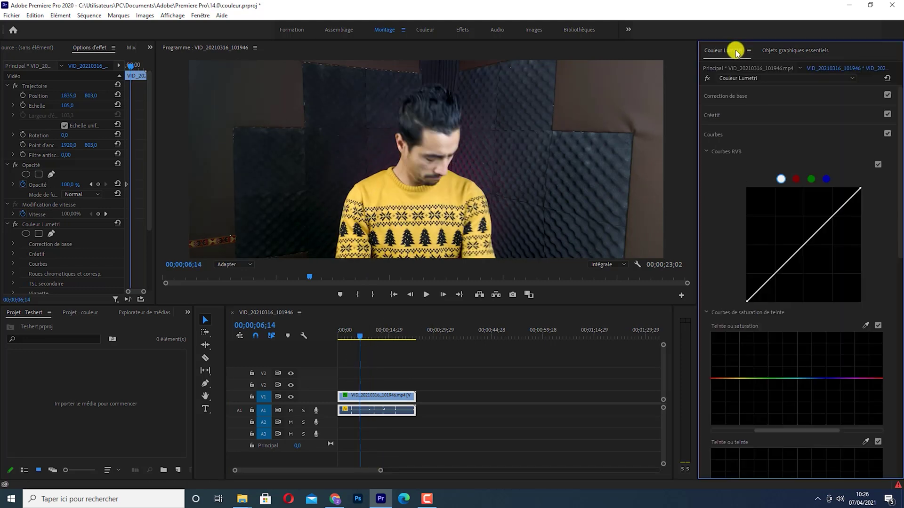
{"action": "left_click", "coordinate": [731, 134]}
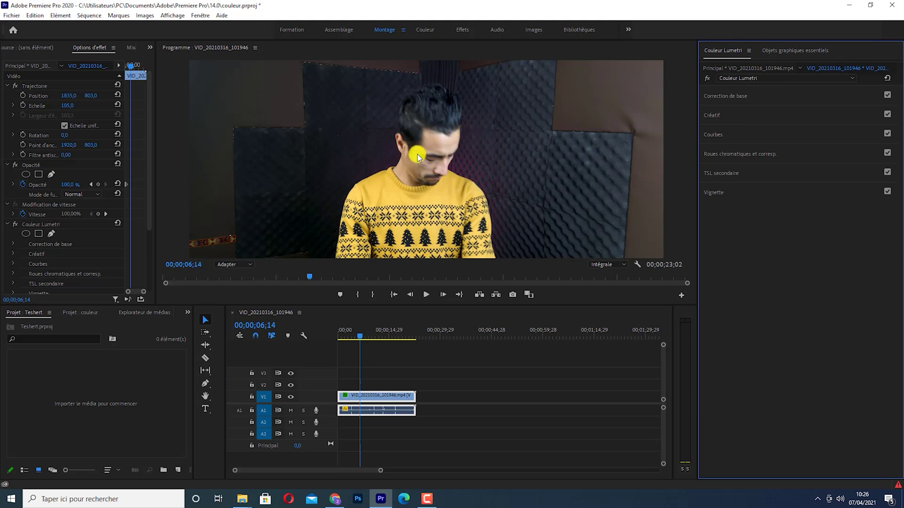
{"action": "left_click_drag", "start_coordinate": [359, 334], "coordinate": [343, 335]}
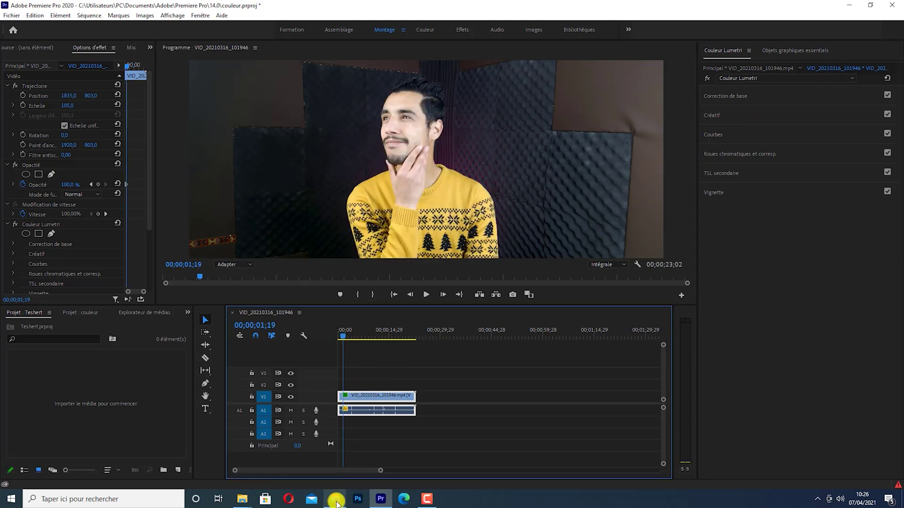
Switch to Chrome, open YouTube and search for "je m'énerve pas j'explique".
{"action": "left_click", "coordinate": [335, 499]}
{"action": "left_click", "coordinate": [240, 8]}
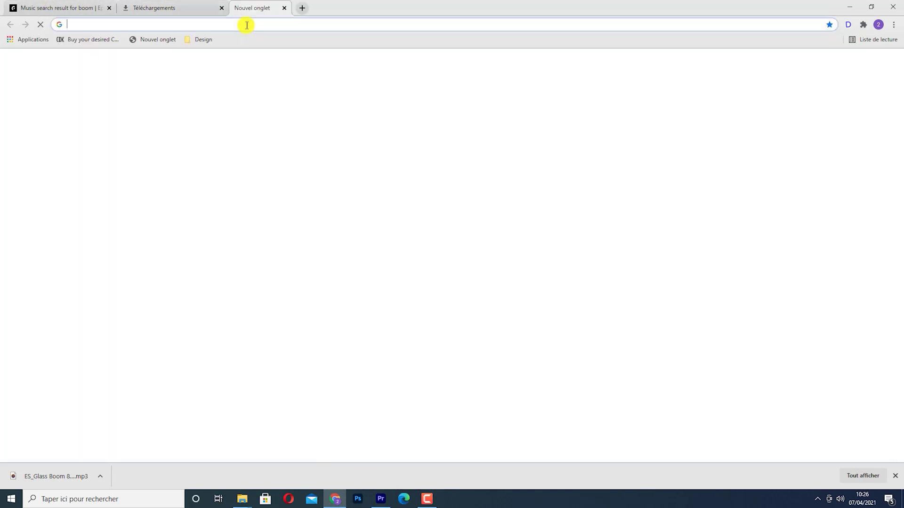
{"action": "type", "text": "y"}
{"action": "key", "text": "Return"}
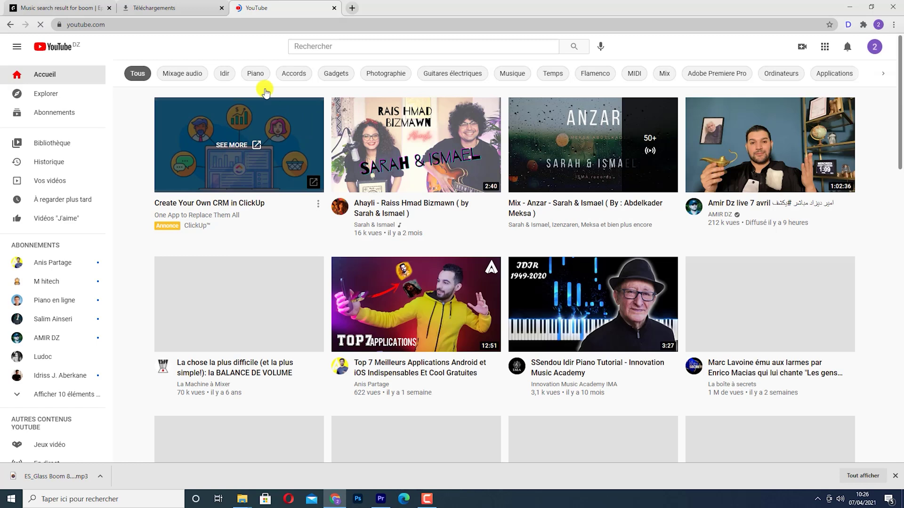
{"action": "left_click", "coordinate": [315, 46]}
{"action": "left_click", "coordinate": [292, 74]}
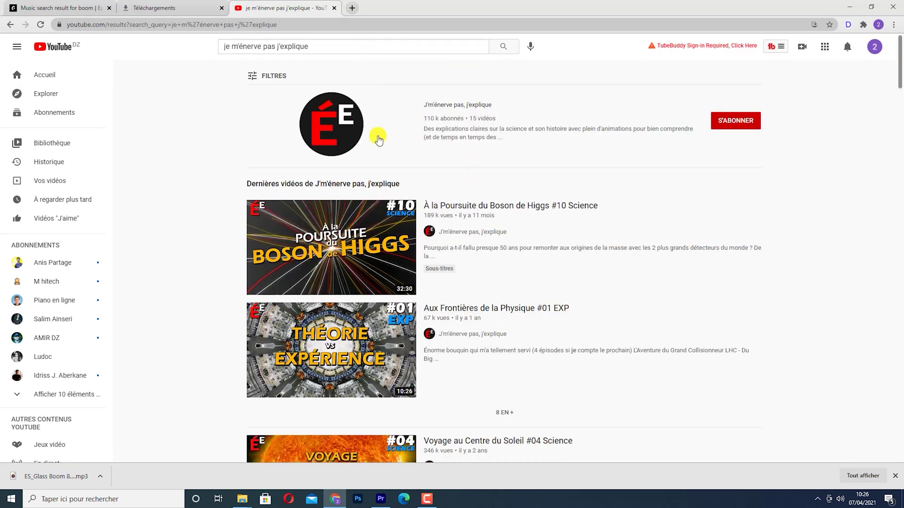
Open the channel's video list and play "L'Odyssée du Vide #05 Science" from about 1:31.
{"action": "left_click", "coordinate": [455, 106]}
{"action": "left_click", "coordinate": [282, 245]}
{"action": "scroll", "coordinate": [325, 288], "scroll_direction": "down", "scroll_amount": 1}
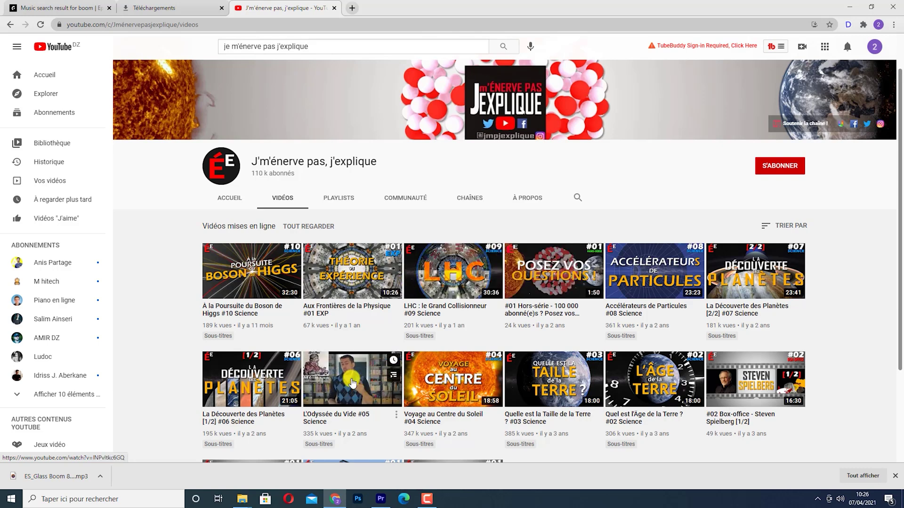
{"action": "left_click", "coordinate": [354, 398]}
{"action": "left_click", "coordinate": [97, 390]}
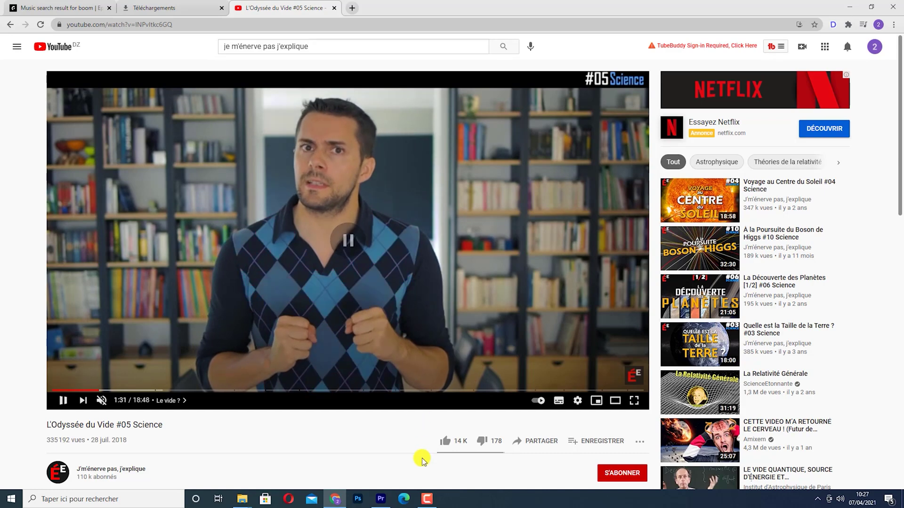
Switch back to Premiere Pro and turn the clip's Correction de base off and on to compare the picture.
{"action": "left_click", "coordinate": [381, 500]}
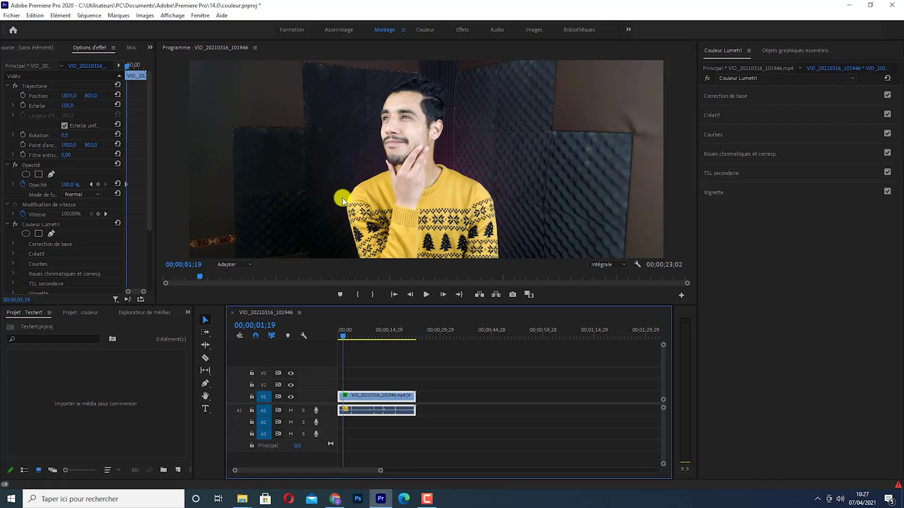
{"action": "left_click", "coordinate": [802, 96]}
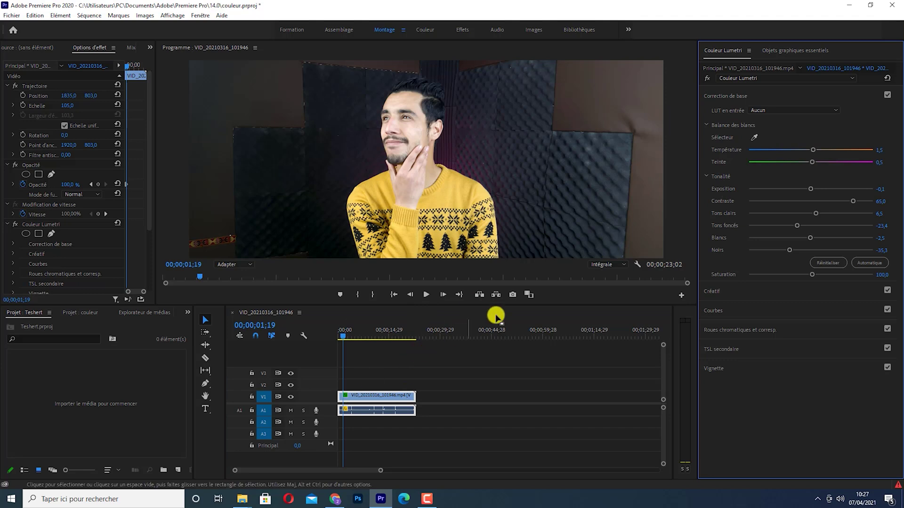
{"action": "left_click", "coordinate": [887, 96]}
{"action": "left_click", "coordinate": [887, 96]}
{"action": "left_click", "coordinate": [887, 96]}
{"action": "left_click", "coordinate": [887, 96]}
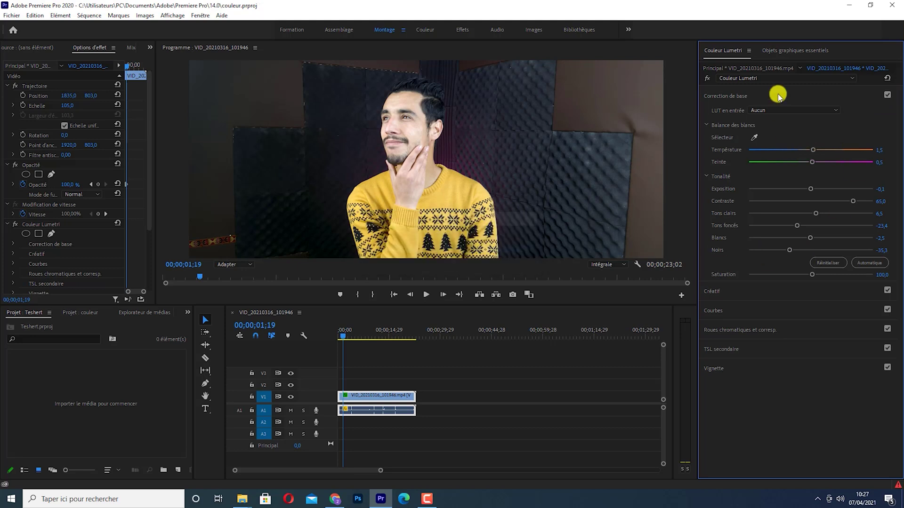
Split the clip with the Razor tool at about 4 and 10 seconds and select the middle segment.
{"action": "left_click_drag", "start_coordinate": [347, 337], "coordinate": [352, 338]}
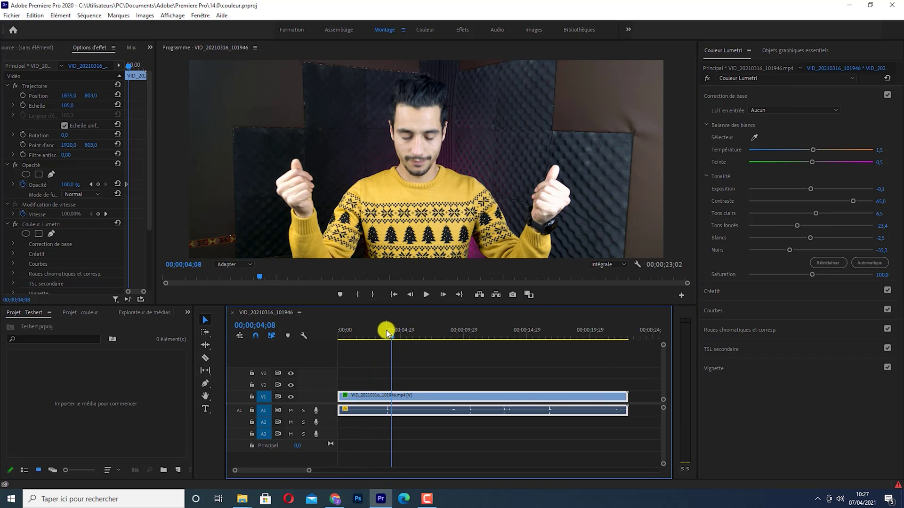
{"action": "left_click", "coordinate": [386, 329]}
{"action": "key", "text": "space"}
{"action": "left_click", "coordinate": [205, 363]}
{"action": "left_click", "coordinate": [376, 410]}
{"action": "left_click", "coordinate": [389, 395]}
{"action": "mouse_move", "coordinate": [393, 337]}
{"action": "left_mouse_down"}
{"action": "mouse_move", "coordinate": [375, 337]}
{"action": "mouse_move", "coordinate": [421, 339]}
{"action": "mouse_move", "coordinate": [373, 334]}
{"action": "mouse_move", "coordinate": [395, 339]}
{"action": "left_mouse_up"}
{"action": "left_click", "coordinate": [470, 397]}
{"action": "left_click", "coordinate": [206, 320]}
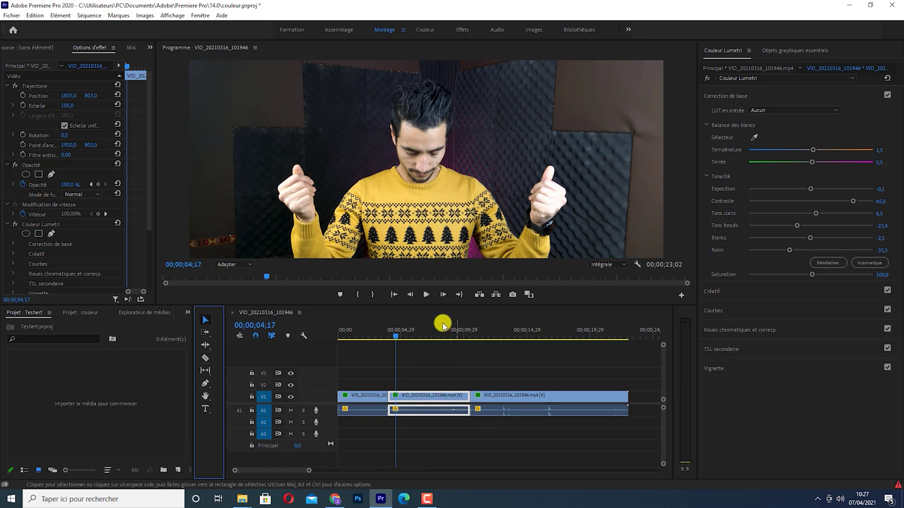
{"action": "left_click", "coordinate": [424, 397]}
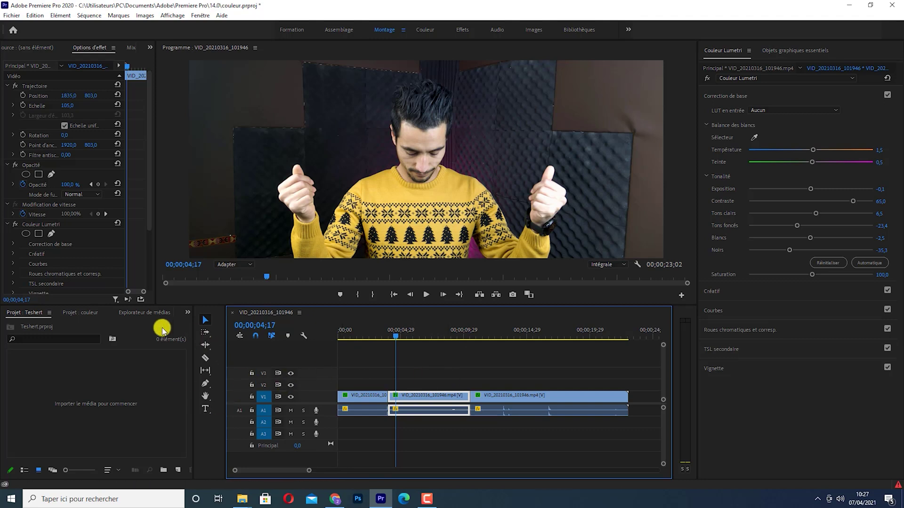
{"action": "left_click", "coordinate": [172, 470]}
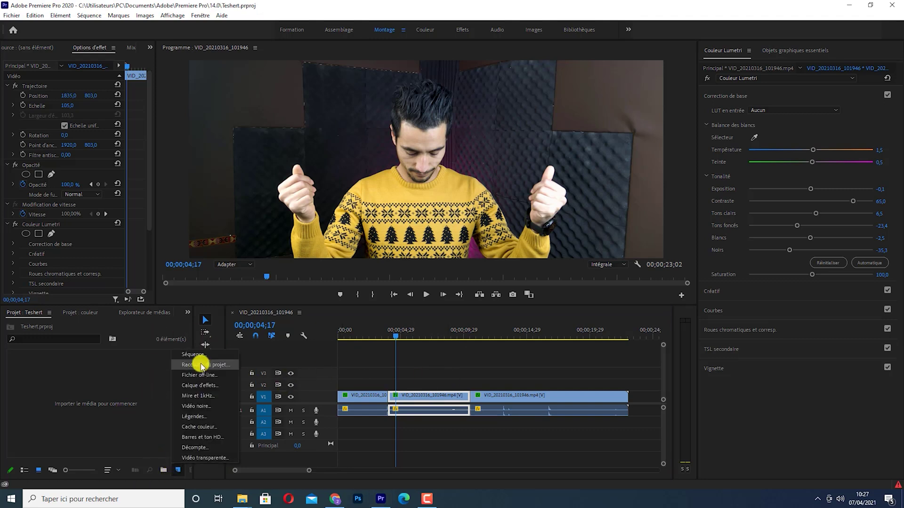
{"action": "left_click", "coordinate": [20, 395]}
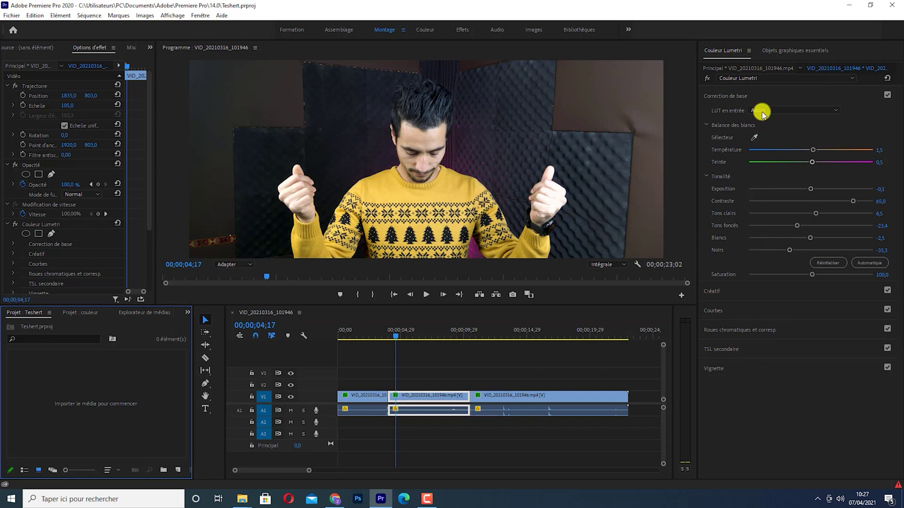
{"action": "left_click", "coordinate": [202, 16]}
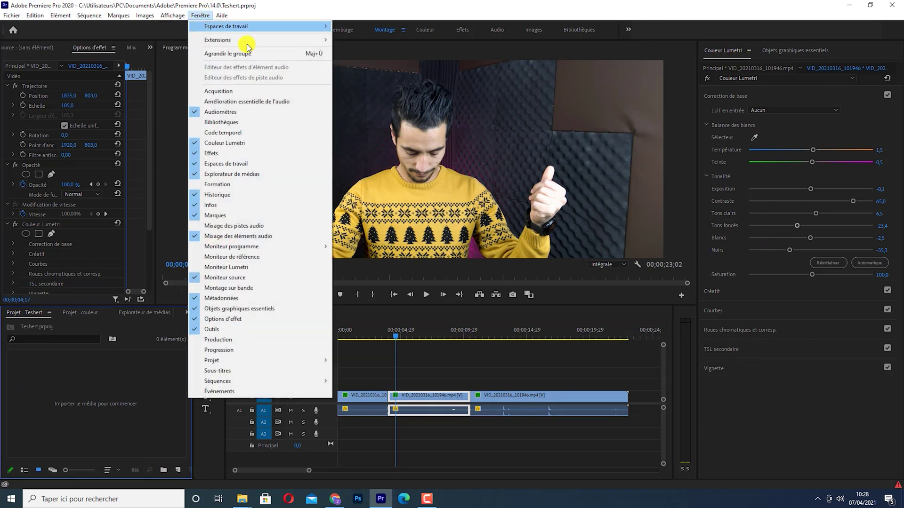
Look over the Créatif section, then expand Courbes down to the Teinte ou saturation and Teinte ou teinte curves.
{"action": "left_click", "coordinate": [763, 97]}
{"action": "left_click", "coordinate": [718, 116]}
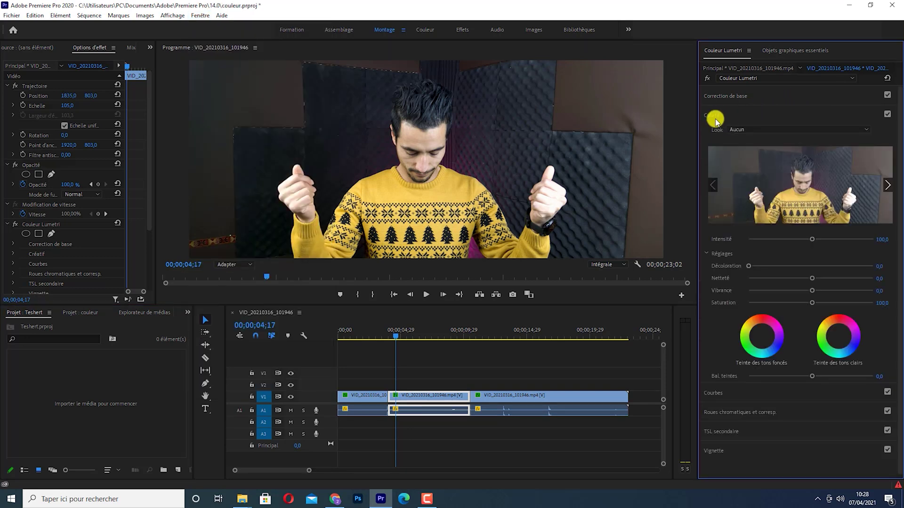
{"action": "scroll", "coordinate": [769, 246], "scroll_direction": "down", "scroll_amount": 1}
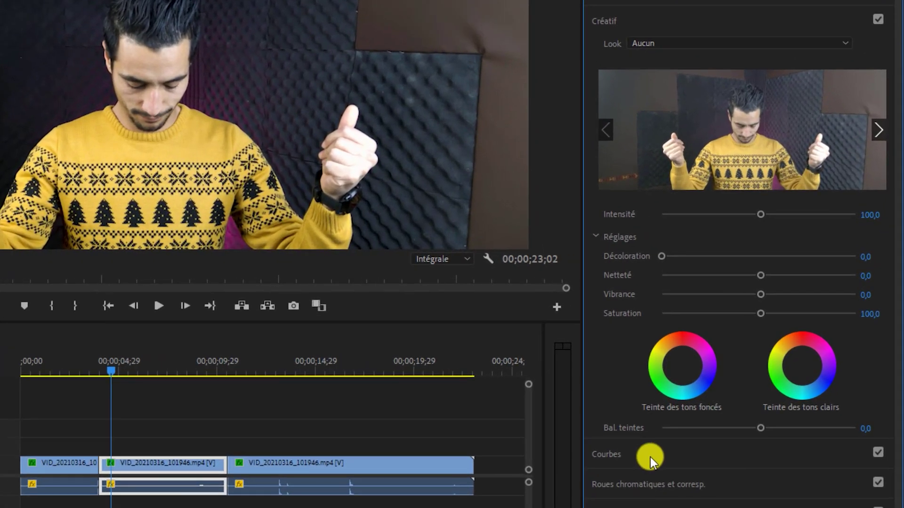
{"action": "left_click", "coordinate": [715, 391]}
{"action": "scroll", "coordinate": [764, 284], "scroll_direction": "down", "scroll_amount": 3}
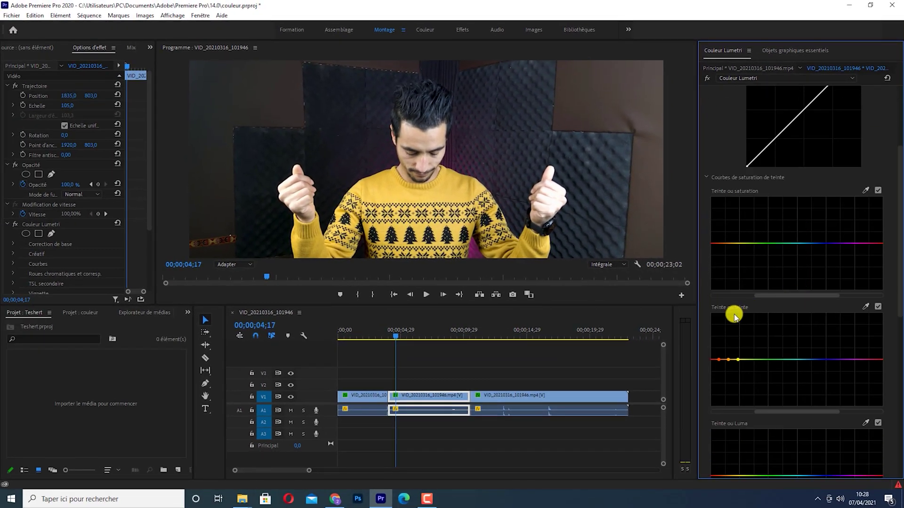
{"action": "scroll", "coordinate": [753, 309], "scroll_direction": "down", "scroll_amount": 1}
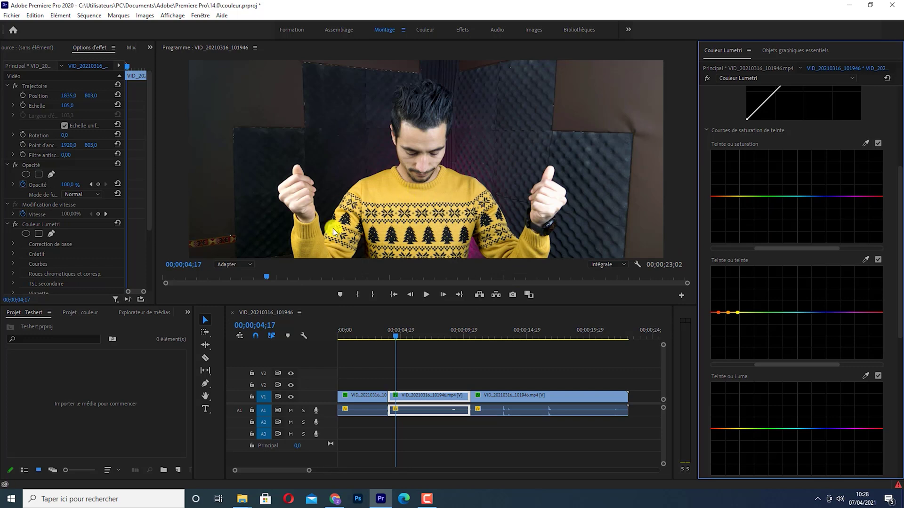
Recolour the yellow sweater, trying green first, then vivid pink by raising its points on the Teinte ou teinte and Teinte ou saturation curves.
{"action": "left_click_drag", "start_coordinate": [726, 318], "coordinate": [716, 386]}
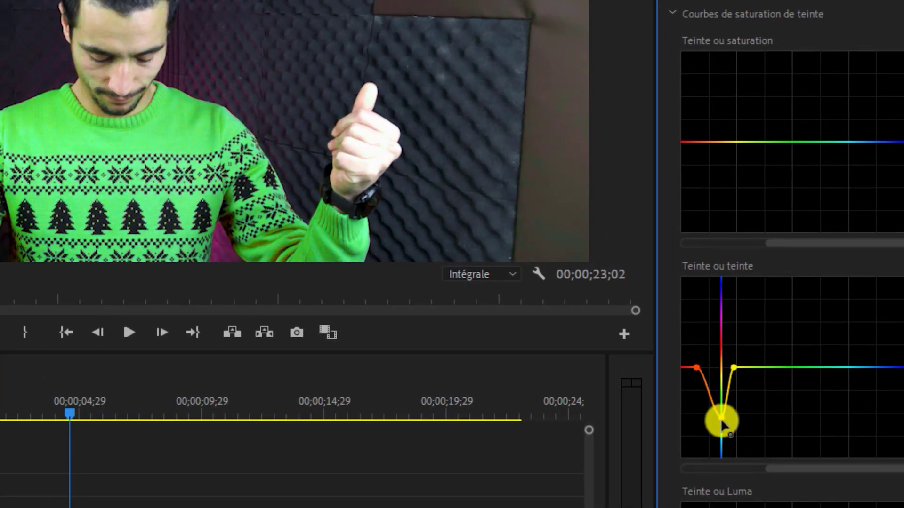
{"action": "left_click_drag", "start_coordinate": [721, 422], "coordinate": [717, 334]}
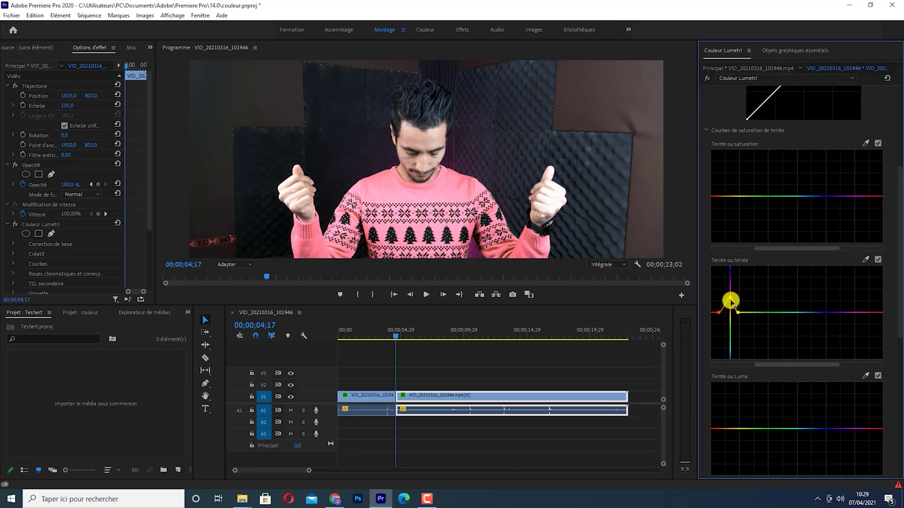
{"action": "left_click_drag", "start_coordinate": [727, 296], "coordinate": [727, 295]}
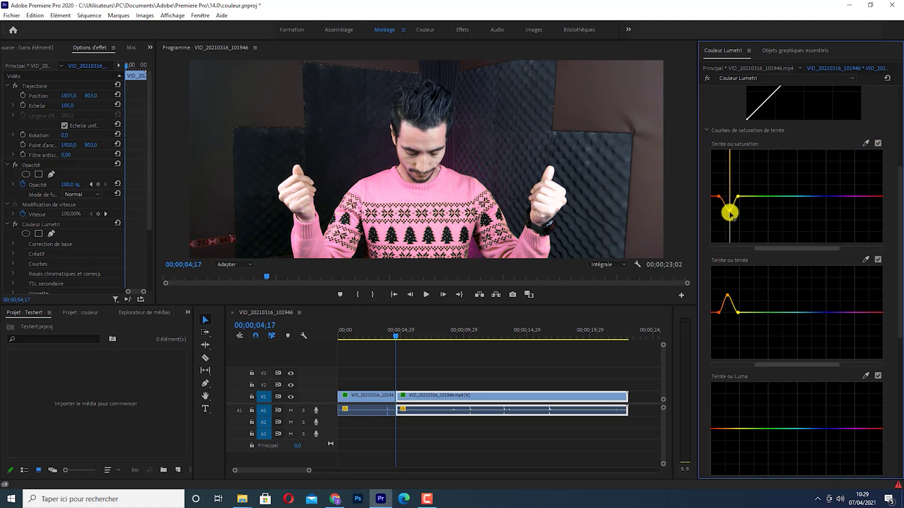
{"action": "left_click_drag", "start_coordinate": [731, 206], "coordinate": [733, 177]}
{"action": "mouse_move", "coordinate": [727, 296]}
{"action": "left_mouse_down"}
{"action": "mouse_move", "coordinate": [734, 322]}
{"action": "mouse_move", "coordinate": [722, 317]}
{"action": "mouse_move", "coordinate": [730, 285]}
{"action": "left_mouse_up"}
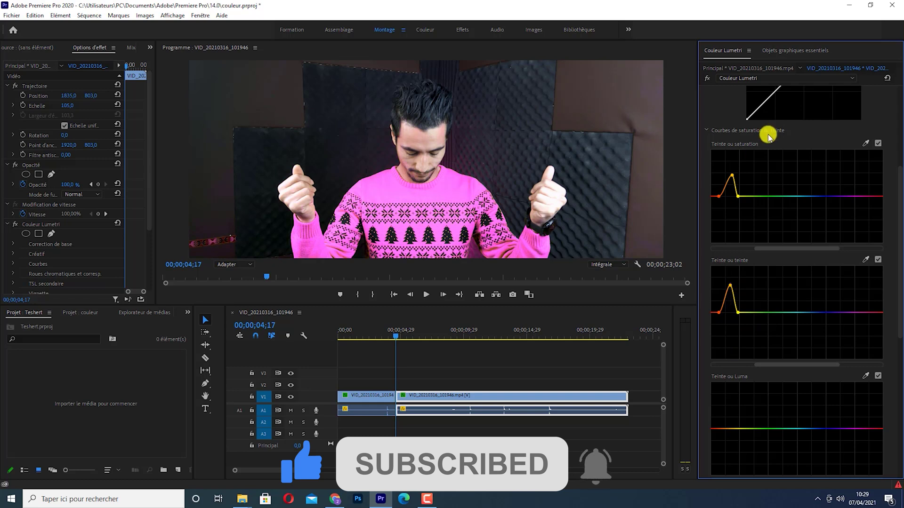
Preview the sweater's colour change by playing and scrubbing the sequence just before the cut.
{"action": "scroll", "coordinate": [801, 137], "scroll_direction": "up", "scroll_amount": 1}
{"action": "left_click", "coordinate": [385, 336]}
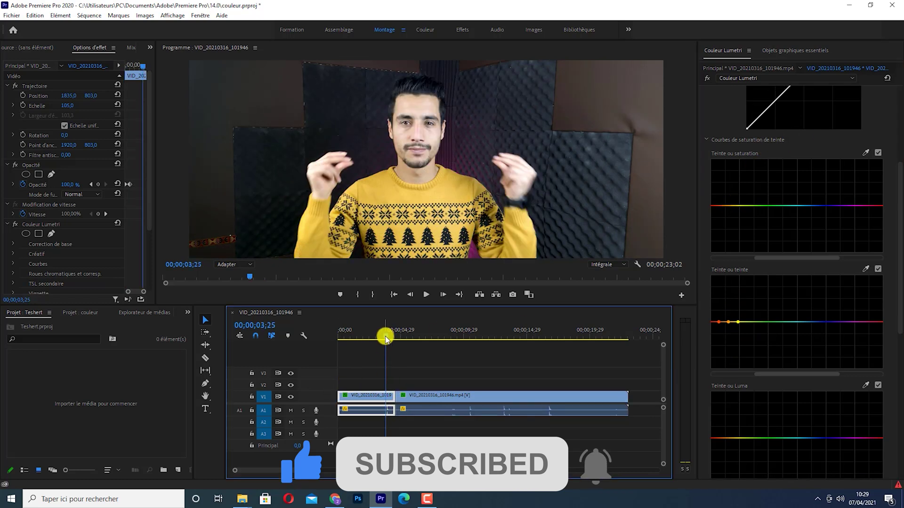
{"action": "key", "text": "space"}
{"action": "left_click", "coordinate": [369, 337]}
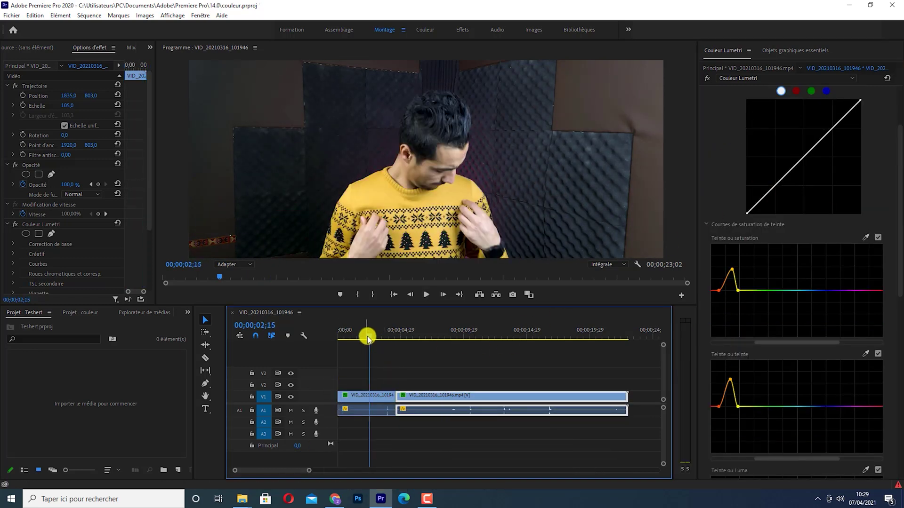
{"action": "left_click", "coordinate": [380, 336]}
{"action": "mouse_move", "coordinate": [389, 335]}
{"action": "left_mouse_down"}
{"action": "mouse_move", "coordinate": [400, 335]}
{"action": "mouse_move", "coordinate": [389, 336]}
{"action": "left_mouse_up"}
Disable the Courbes colour adjustments on the second clip segment.
{"action": "left_click", "coordinate": [420, 398]}
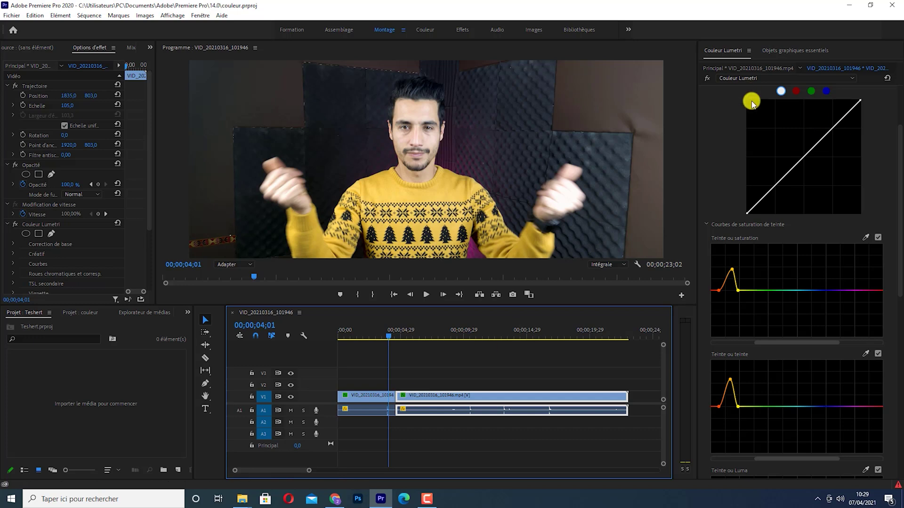
{"action": "scroll", "coordinate": [851, 204], "scroll_direction": "up", "scroll_amount": 3}
{"action": "left_click", "coordinate": [877, 142]}
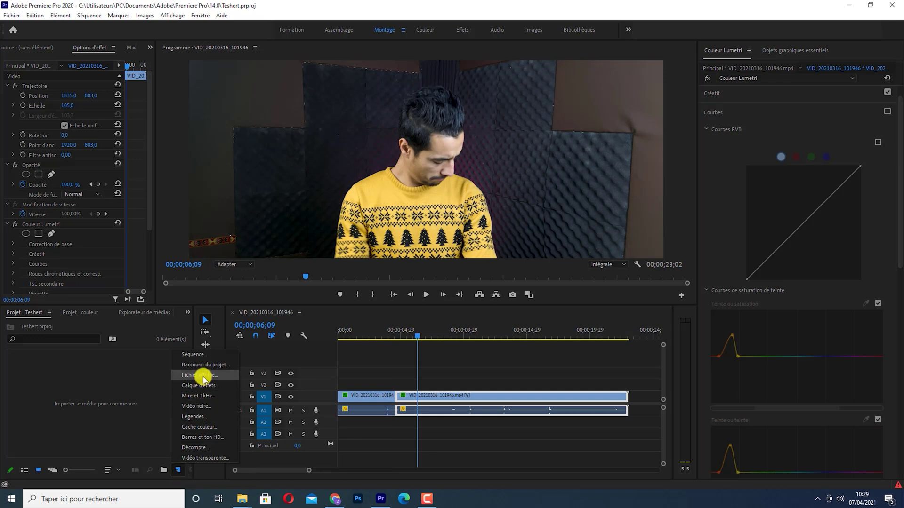
Create a Calque d'effets with the default settings and place it on V2 at the start of the second segment.
{"action": "left_click", "coordinate": [200, 386]}
{"action": "left_click", "coordinate": [472, 284]}
{"action": "left_click_drag", "start_coordinate": [157, 398], "coordinate": [430, 381]}
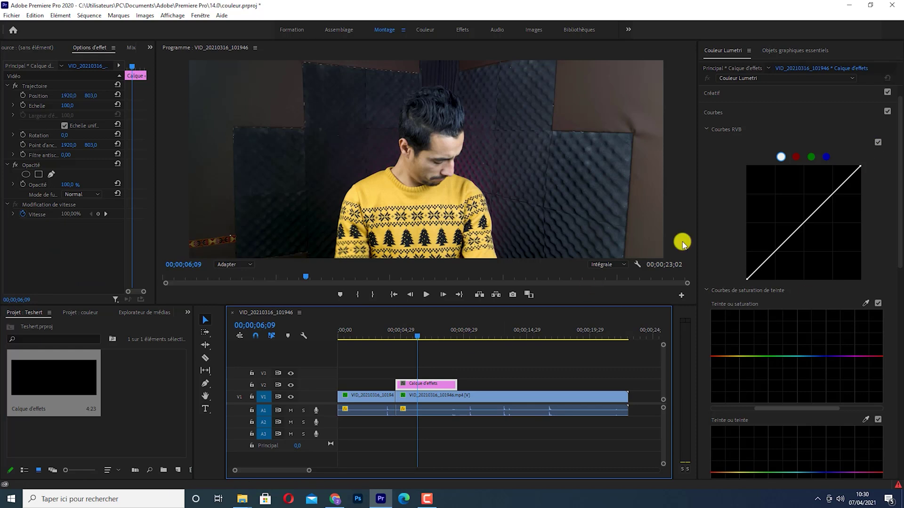
Sample the sweater's yellow for the adjustment layer's Teinte ou teinte curve and lower the middle point to turn it green.
{"action": "scroll", "coordinate": [868, 289], "scroll_direction": "down", "scroll_amount": 5}
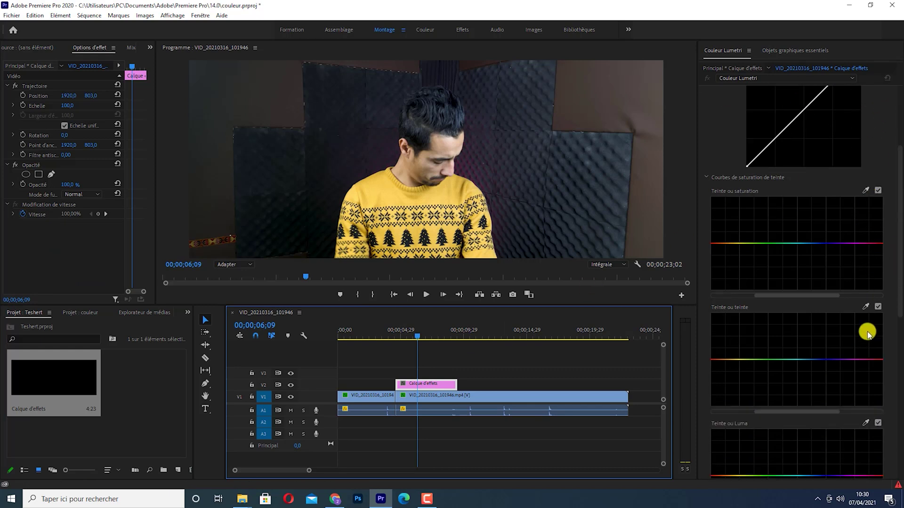
{"action": "left_click", "coordinate": [393, 198]}
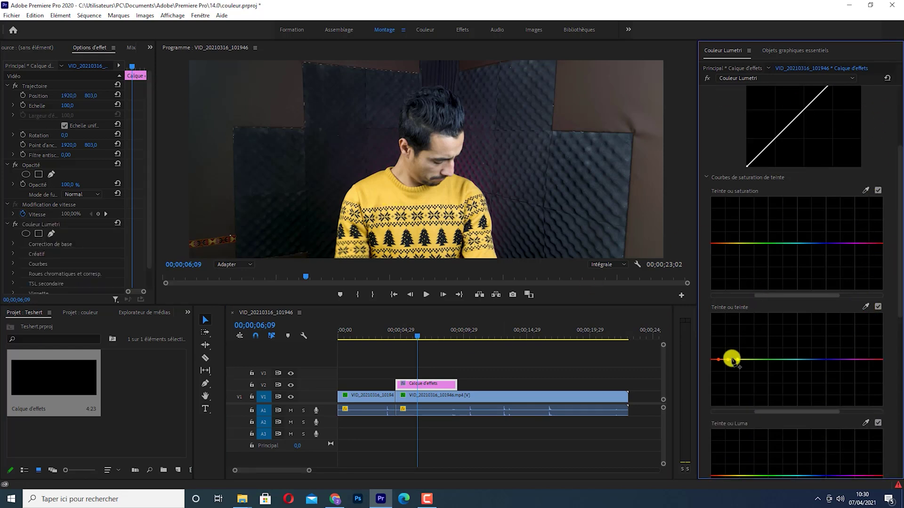
{"action": "left_click_drag", "start_coordinate": [729, 362], "coordinate": [727, 385]}
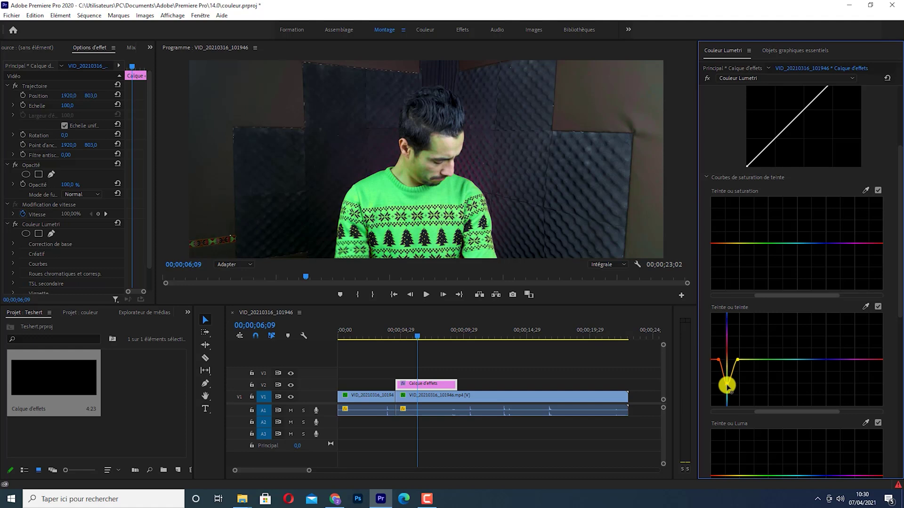
Play the sequence across the cut to preview the sweater changing from yellow to green, and return to the transition.
{"action": "left_click", "coordinate": [380, 337]}
{"action": "key", "text": "space"}
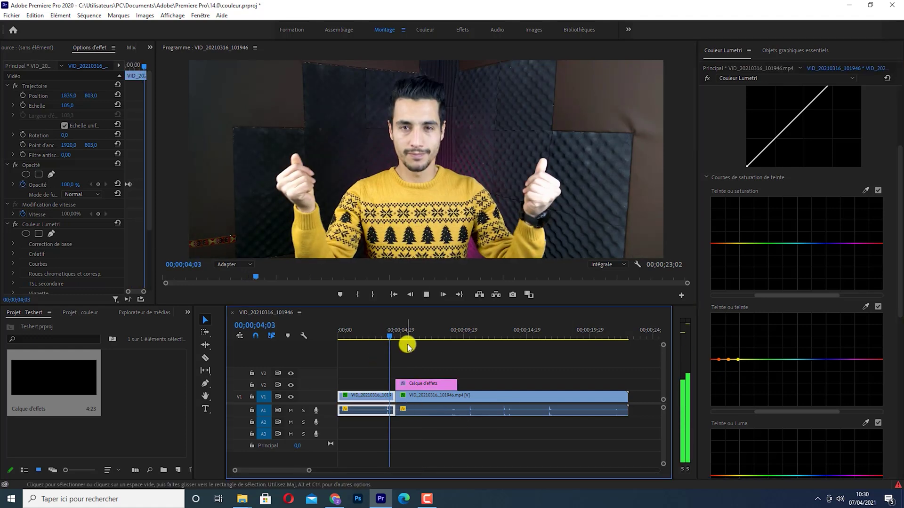
{"action": "left_click", "coordinate": [407, 394]}
{"action": "left_click", "coordinate": [395, 338]}
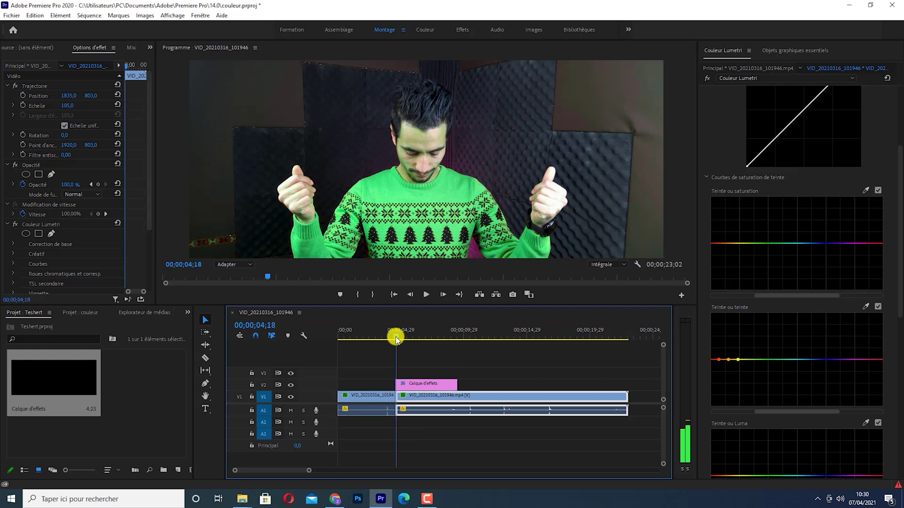
At the start of the Calque d'effets (00;00;04;16), set its Opacité to 0 % and enable keyframing for it.
{"action": "left_click", "coordinate": [395, 337]}
{"action": "left_click", "coordinate": [404, 379]}
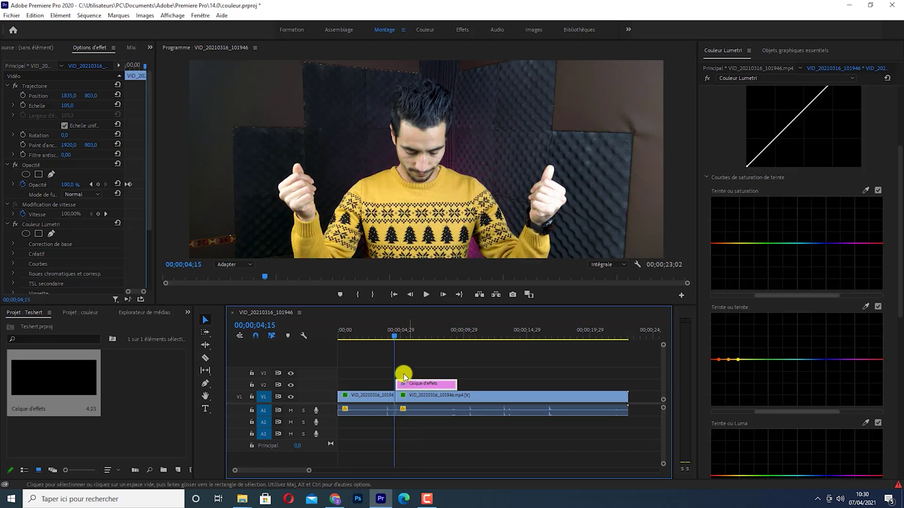
{"action": "left_click", "coordinate": [393, 337]}
{"action": "left_click", "coordinate": [411, 387]}
{"action": "scroll", "coordinate": [82, 230], "scroll_direction": "down", "scroll_amount": 1}
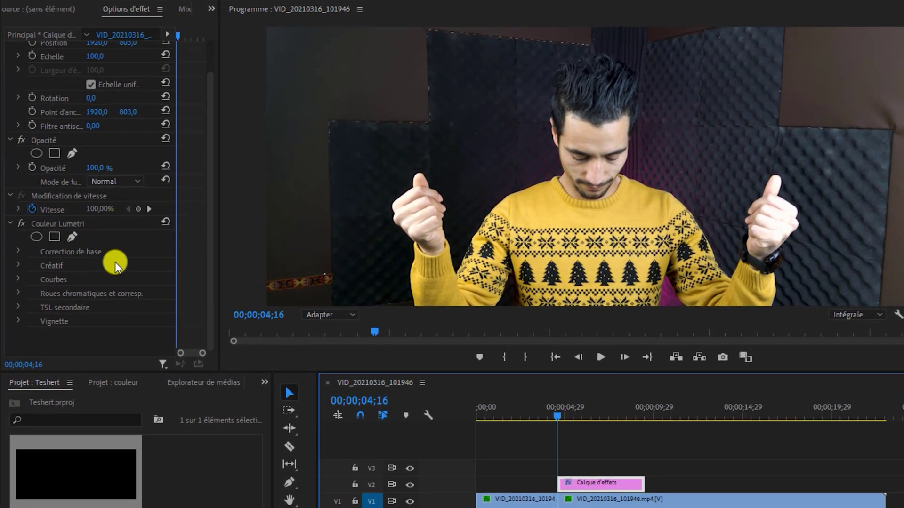
{"action": "left_click_drag", "start_coordinate": [91, 167], "coordinate": [21, 172]}
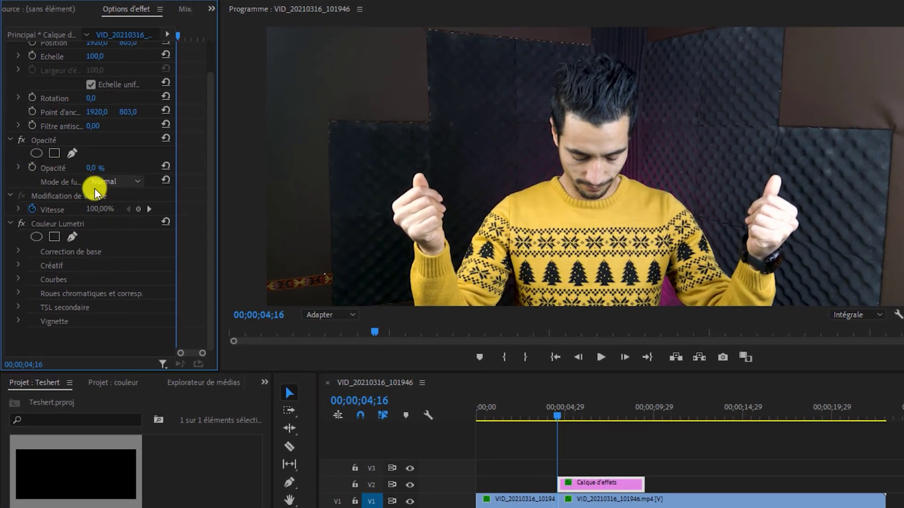
{"action": "left_click", "coordinate": [32, 168]}
Play forward to 00;00;06;08 and set the Calque d'effets' Opacité to 100 % as a second keyframe.
{"action": "key", "text": "space"}
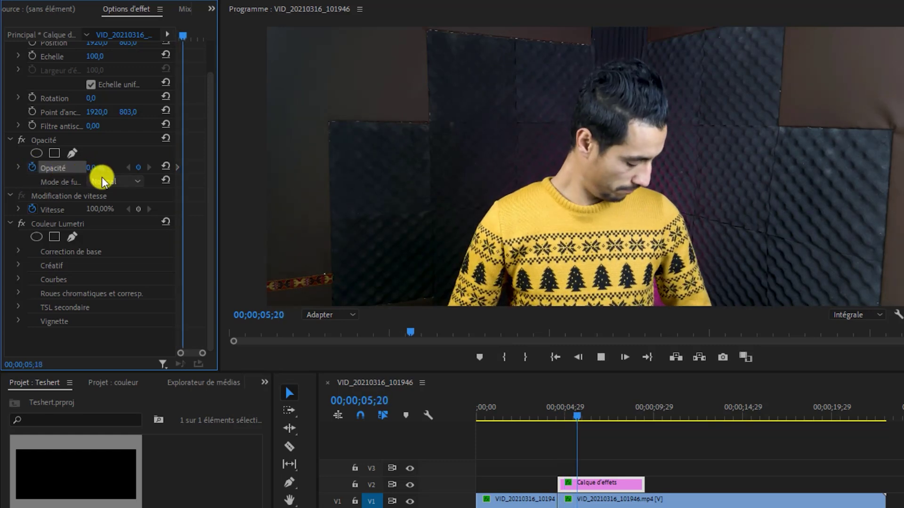
{"action": "key", "text": "space"}
{"action": "left_click_drag", "start_coordinate": [95, 169], "coordinate": [238, 166]}
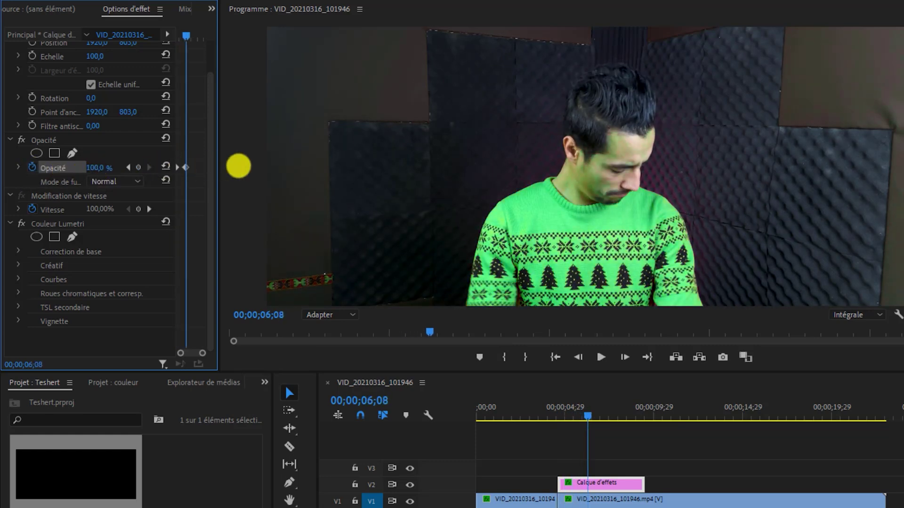
Play the sequence from just before the Calque d'effets to preview the gradual yellow-to-green fade, and save the project.
{"action": "left_click", "coordinate": [553, 409]}
{"action": "key", "text": "space"}
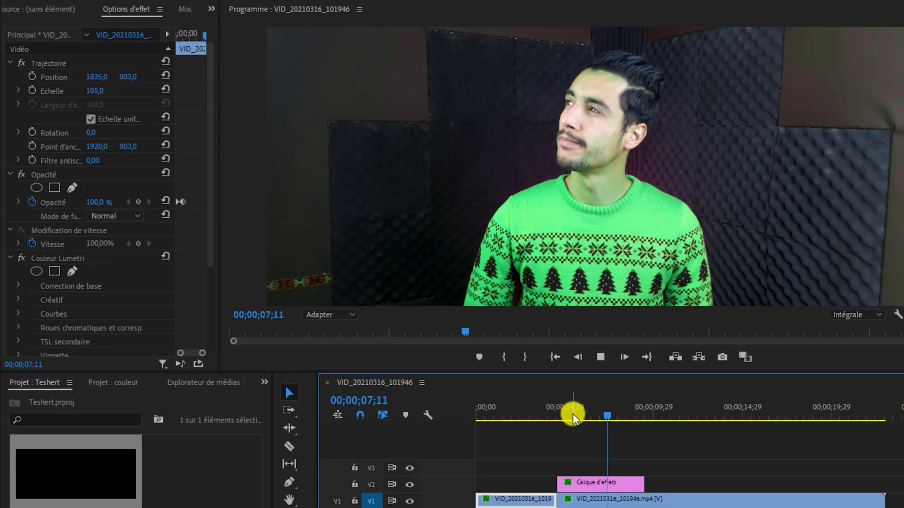
{"action": "key", "text": "space"}
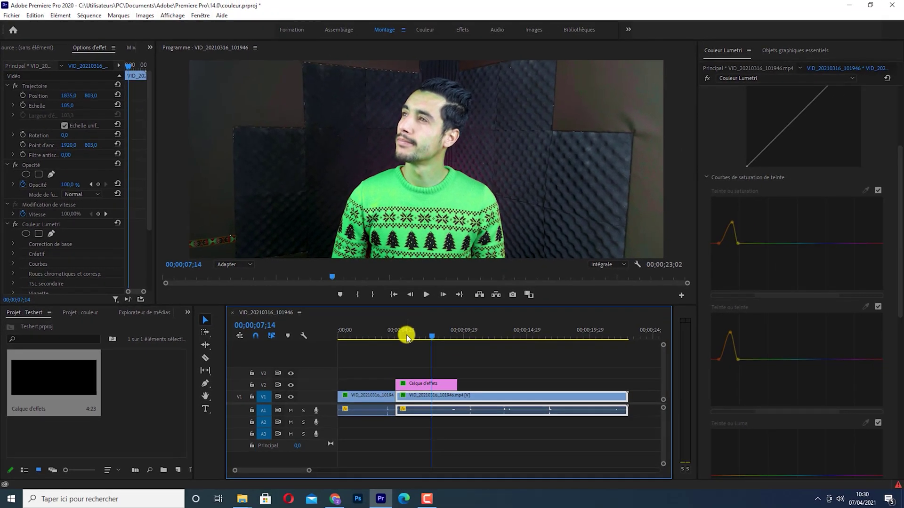
{"action": "key", "text": "ctrl+s"}
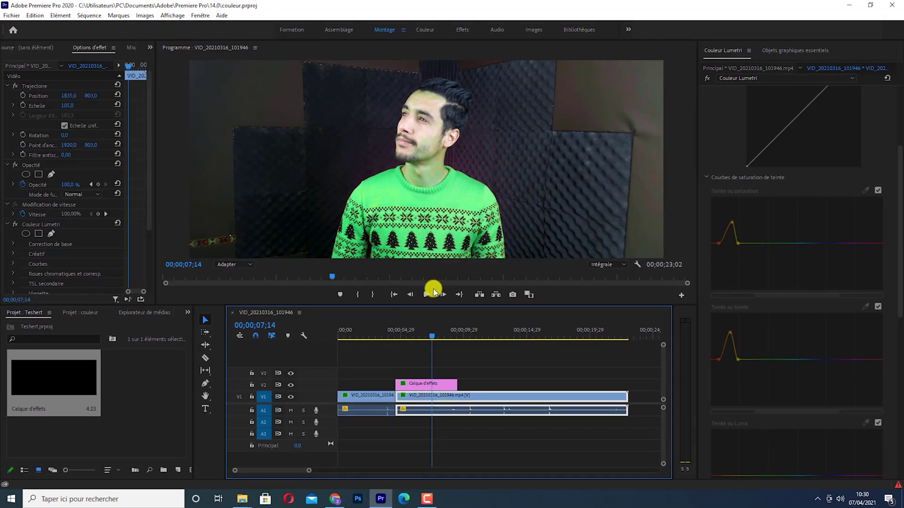